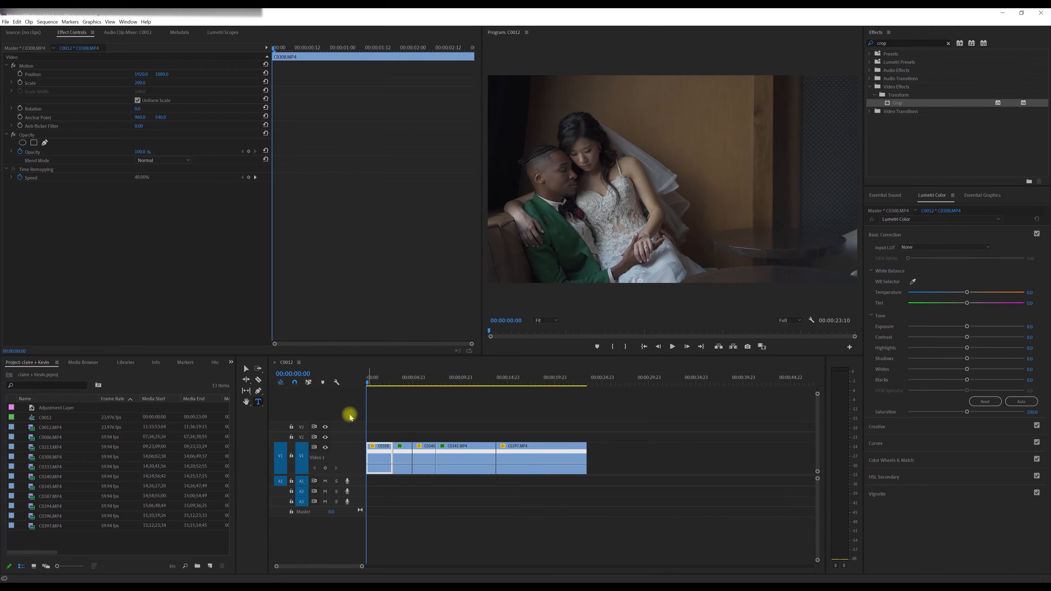
Place the adjustment layer on tracks V2 and V3 above the clips, spanning the full length of the sequence
left_click(62, 408)
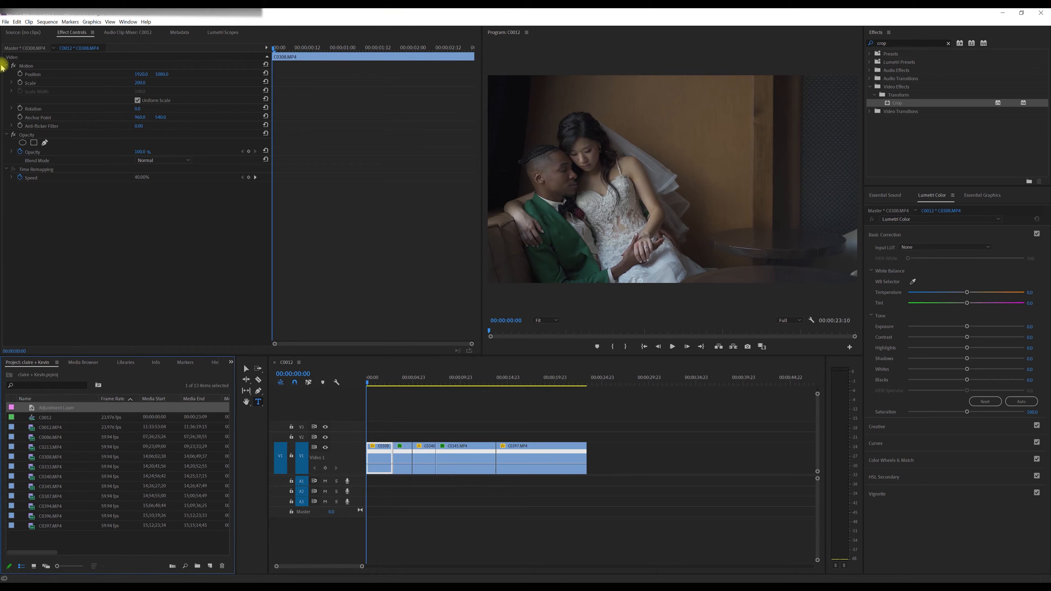
left_click(8, 22)
mouse_move(49, 30)
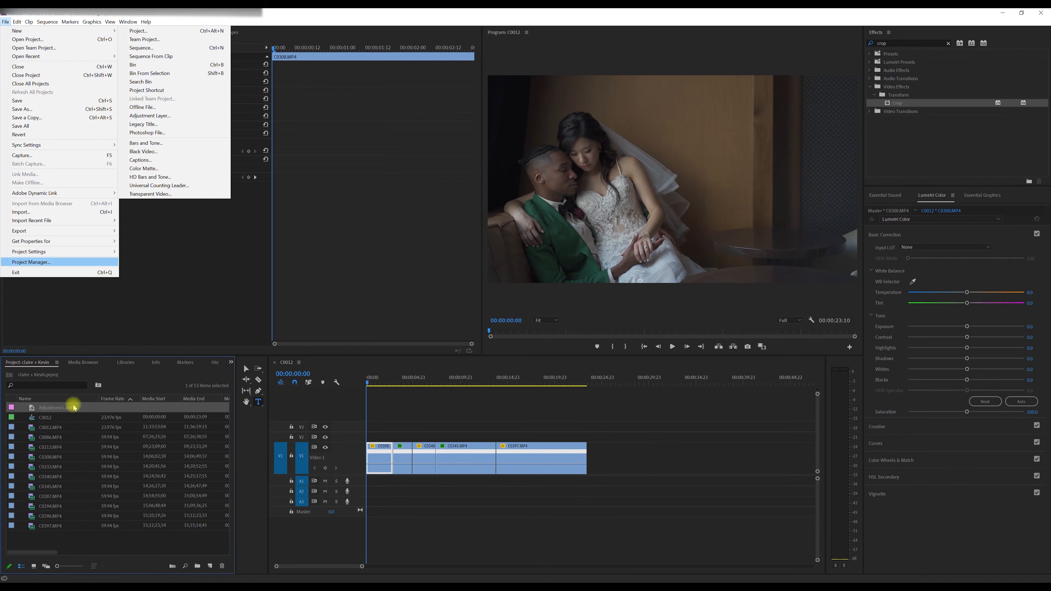
left_click(55, 407)
left_click(107, 409)
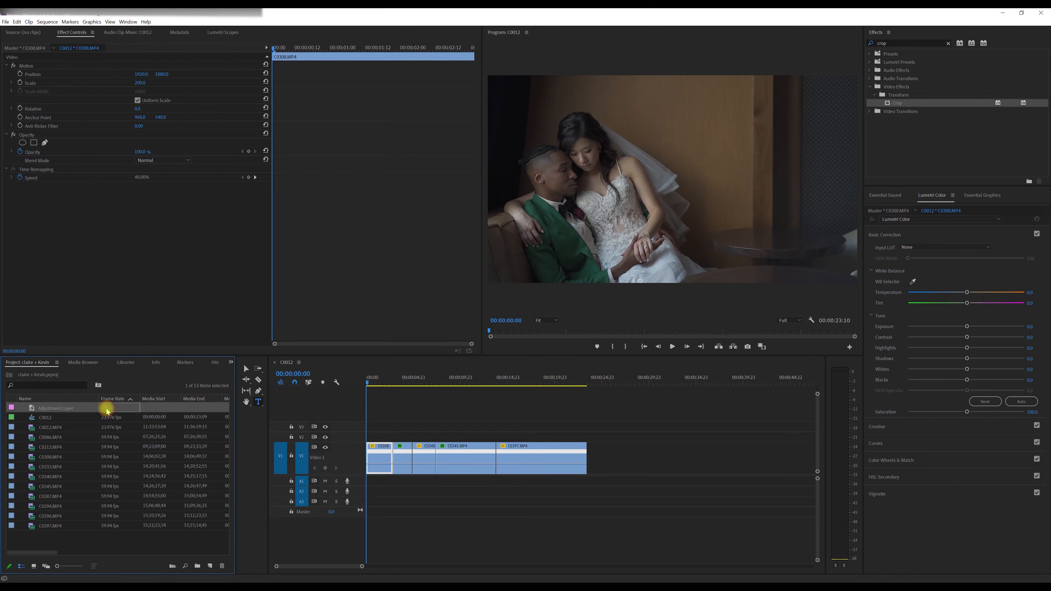
left_click_drag(84, 409, 586, 428)
left_click(462, 410)
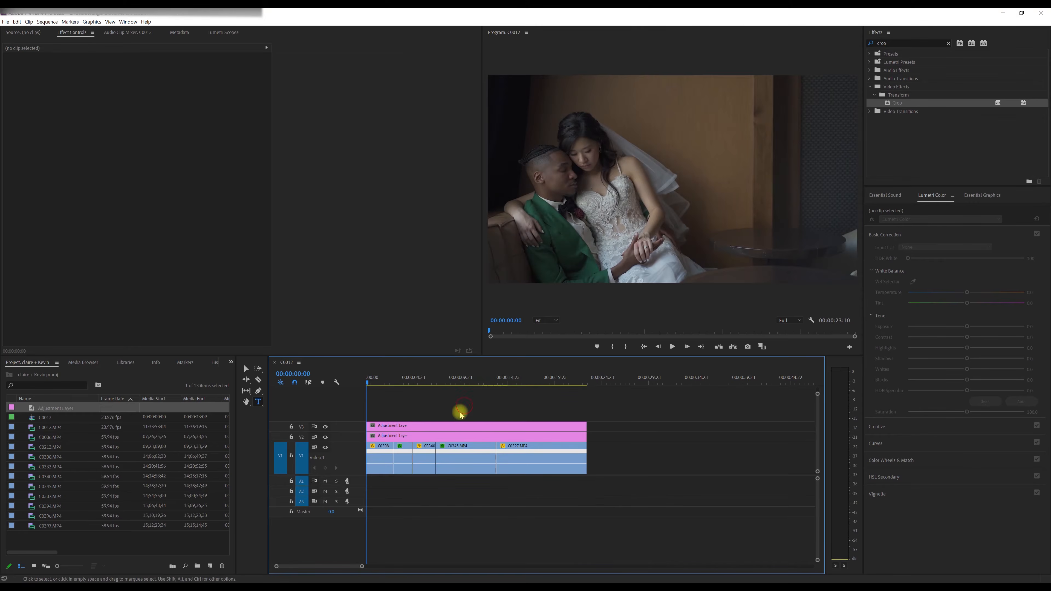
On the V2 adjustment layer, set the Creative saturation to 60 and the Basic Correction contrast to -30
left_click(452, 429)
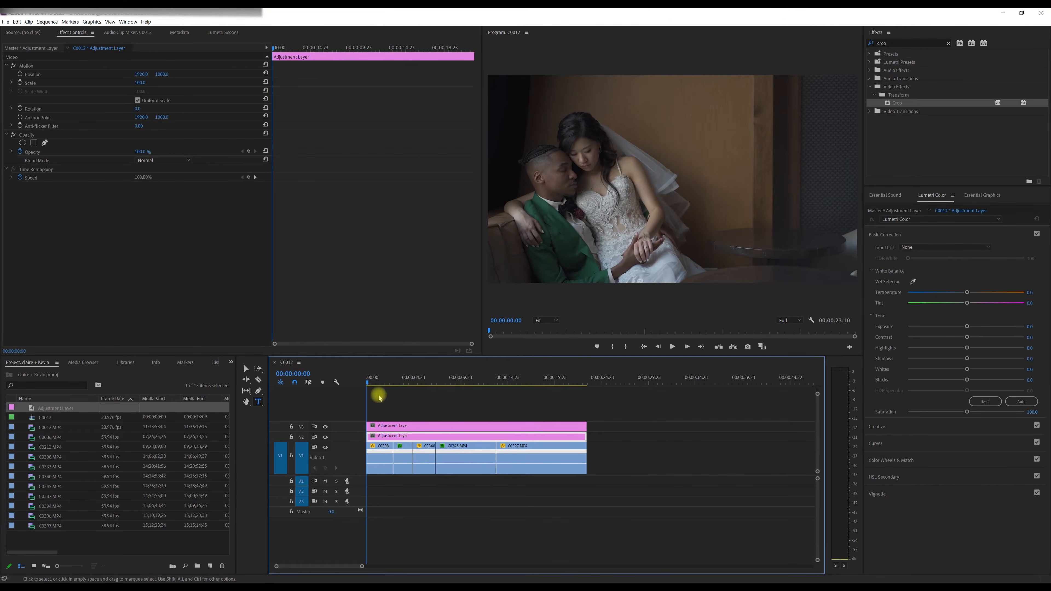
left_click(373, 389)
left_click(375, 383)
left_click(384, 436)
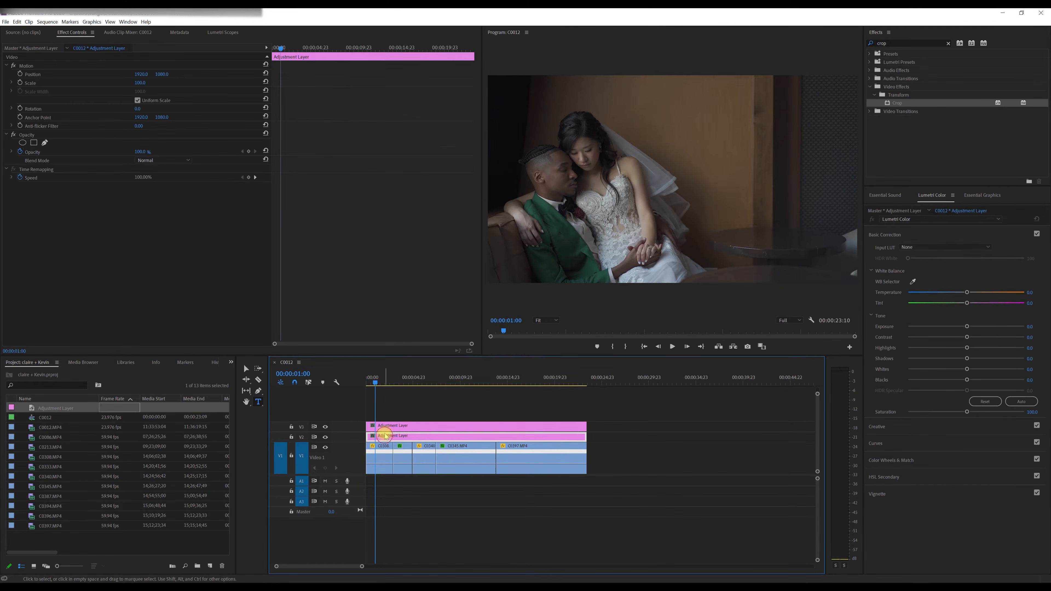
left_click(929, 428)
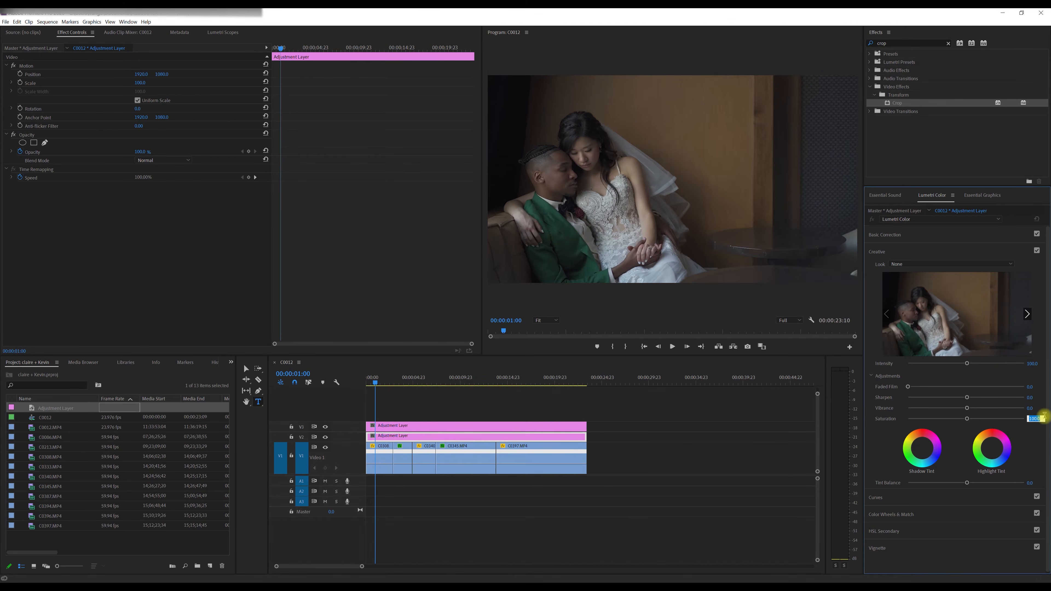
left_click(1027, 415)
type("60")
key("Tab")
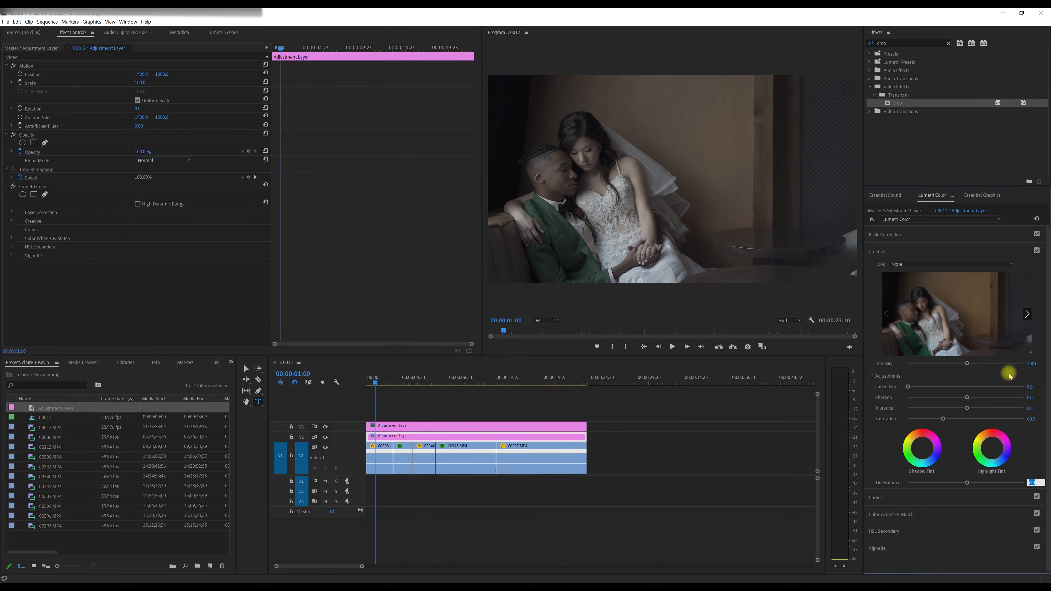
left_click(921, 242)
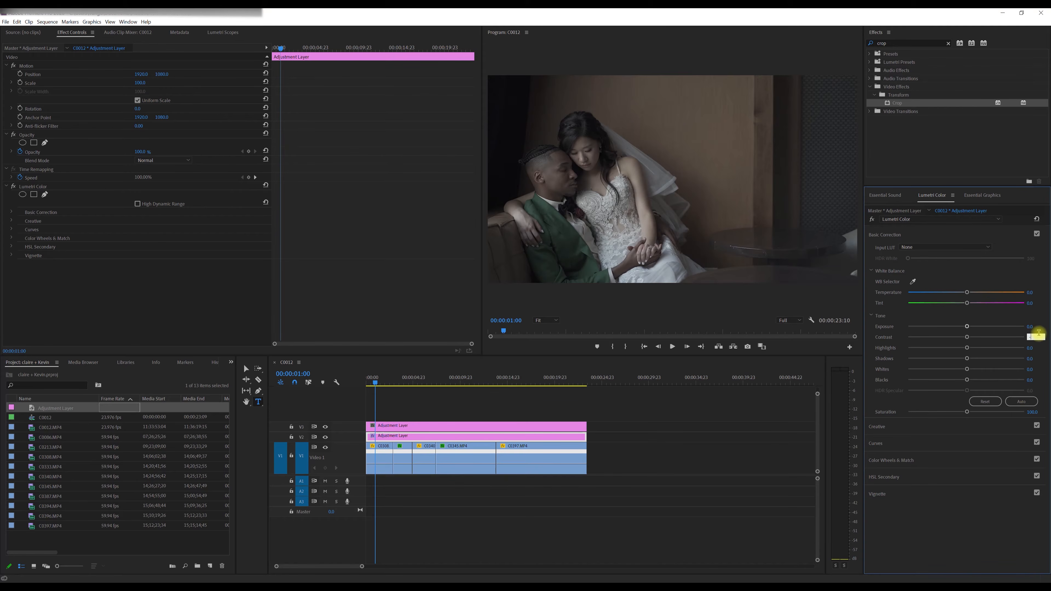
key("Tab")
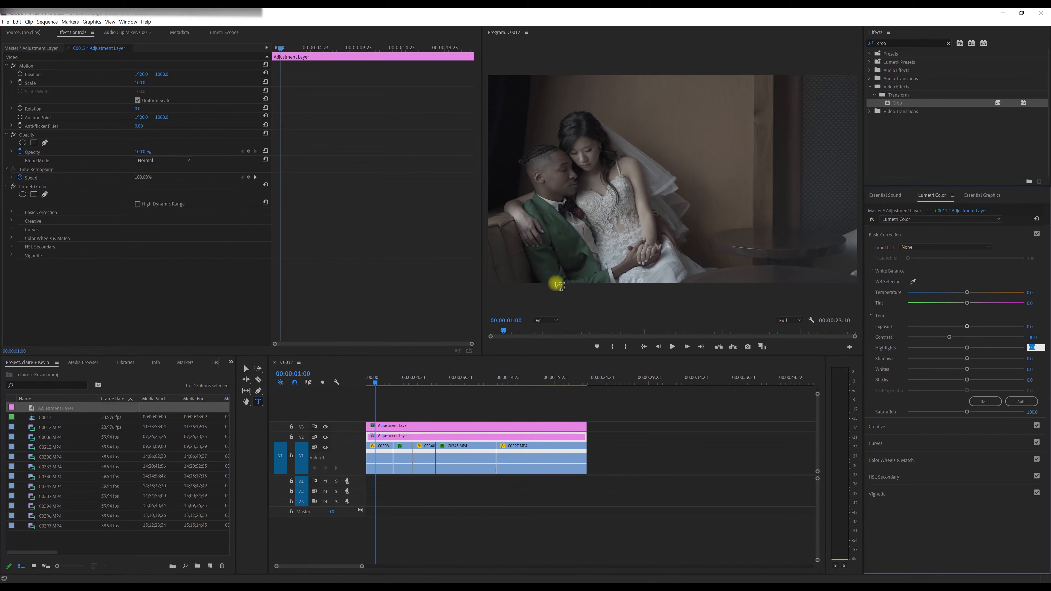
Load XT3_FLog_FGamut_to_ETERNA_BT.709_33grid_V.1.00.cube as the V3 adjustment layer's Creative look and set its intensity to 80
left_click(423, 429)
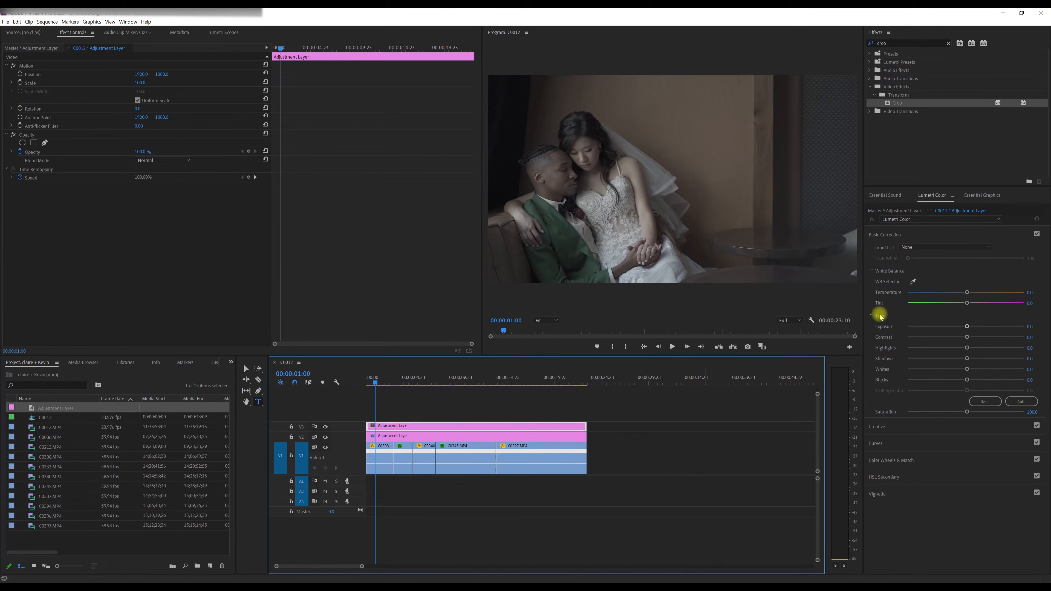
left_click(912, 422)
left_click(940, 264)
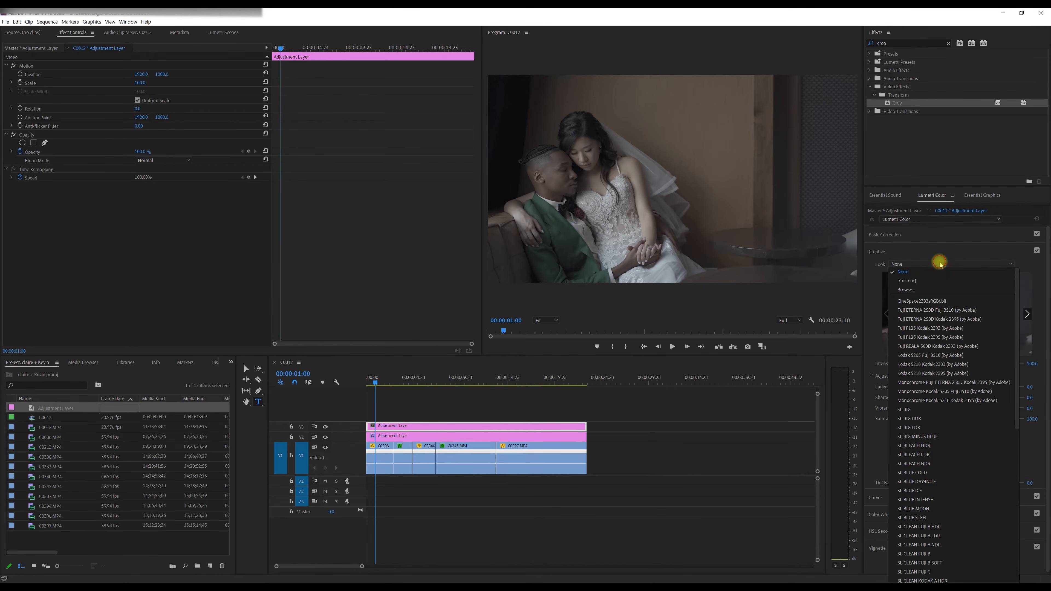
left_click(919, 289)
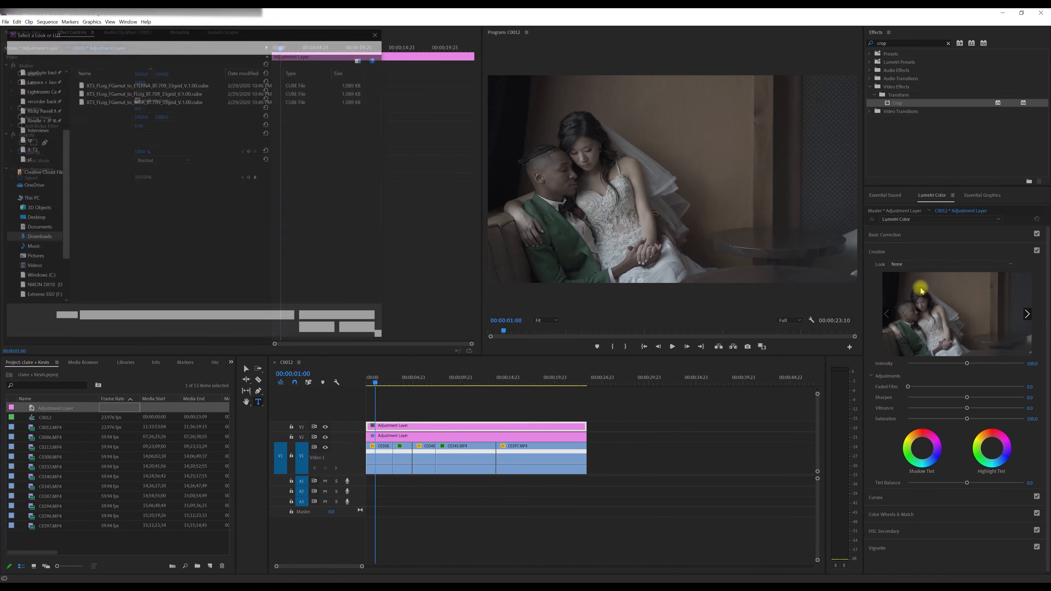
left_click(168, 85)
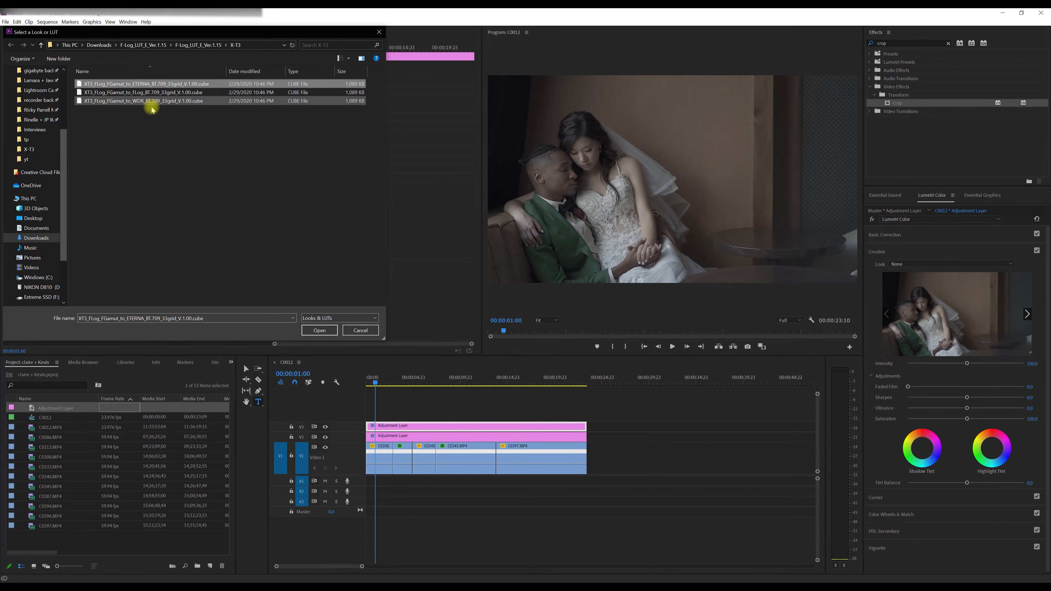
left_click(195, 45)
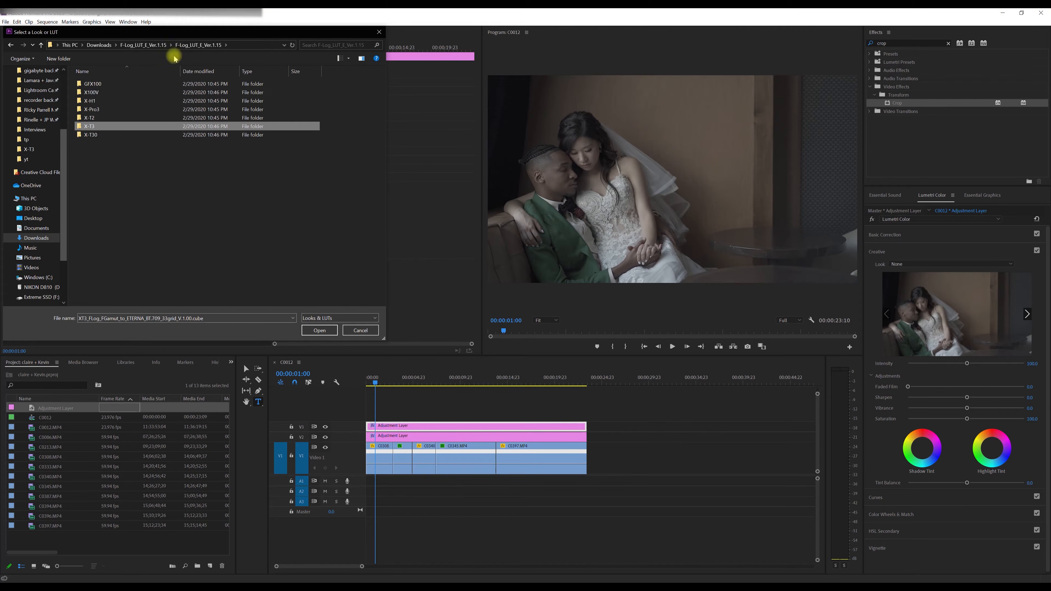
double_click(107, 128)
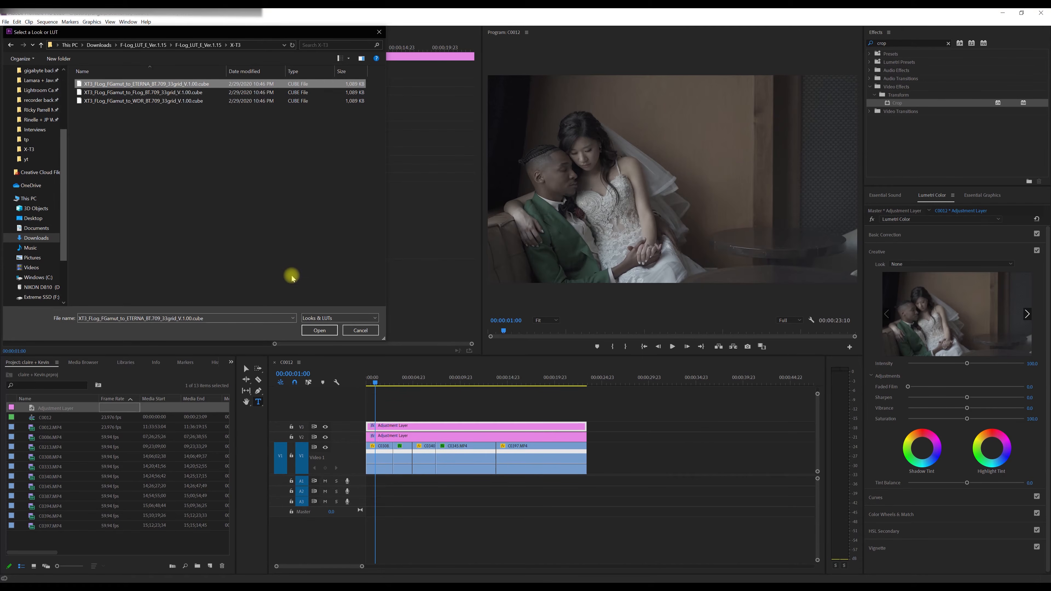
left_click(313, 330)
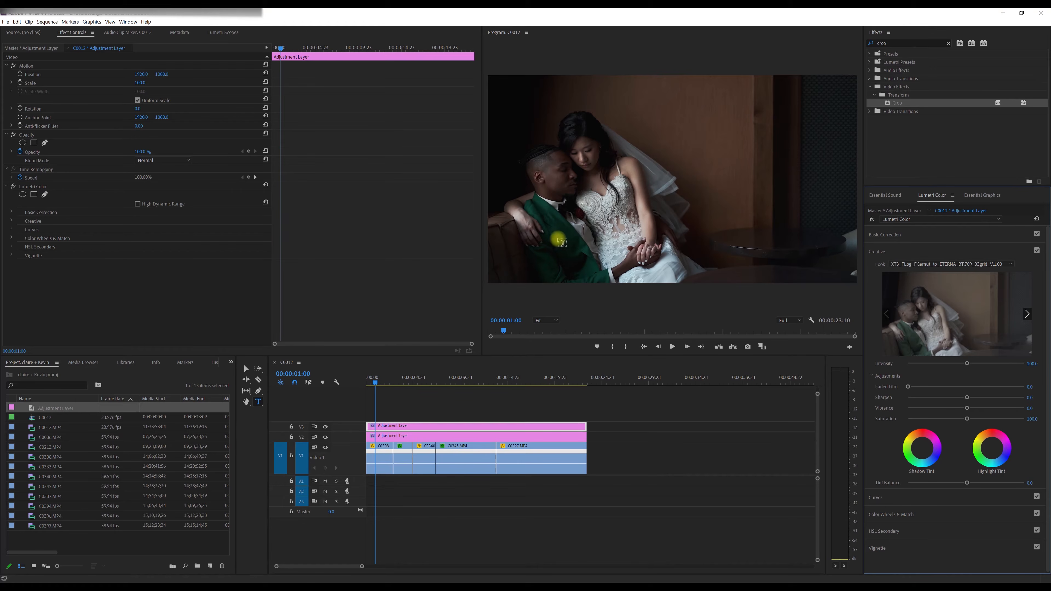
mouse_move(394, 385)
left_mouse_down()
mouse_move(520, 371)
mouse_move(378, 374)
left_mouse_up()
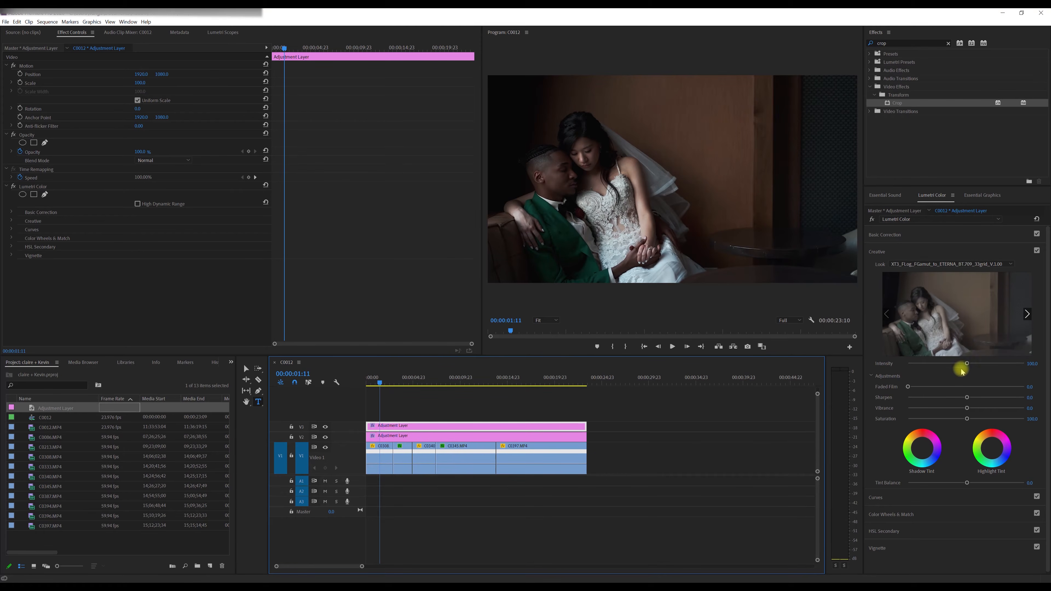
left_click(1033, 363)
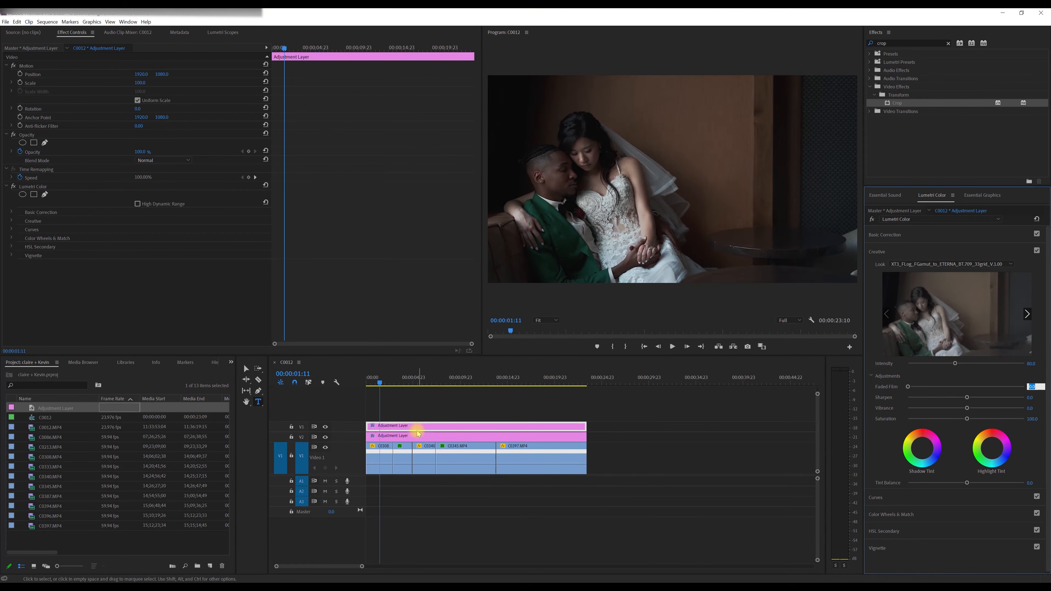
Raise the Basic Correction exposure of the first clip, C0308.MP4, to about 0.2
left_click(380, 456)
left_click(387, 383)
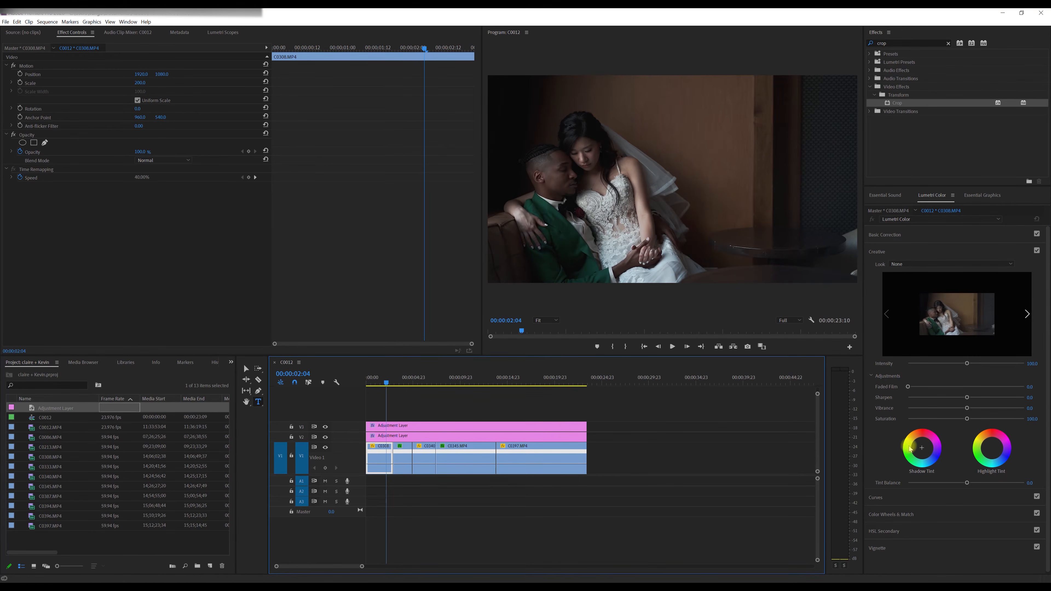
left_click(991, 234)
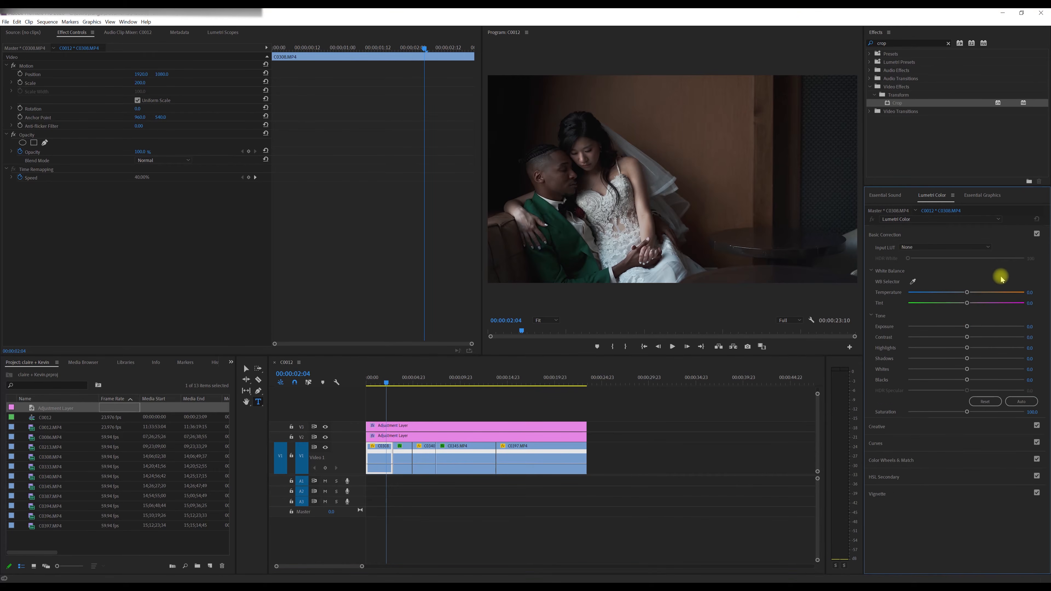
left_click(967, 326)
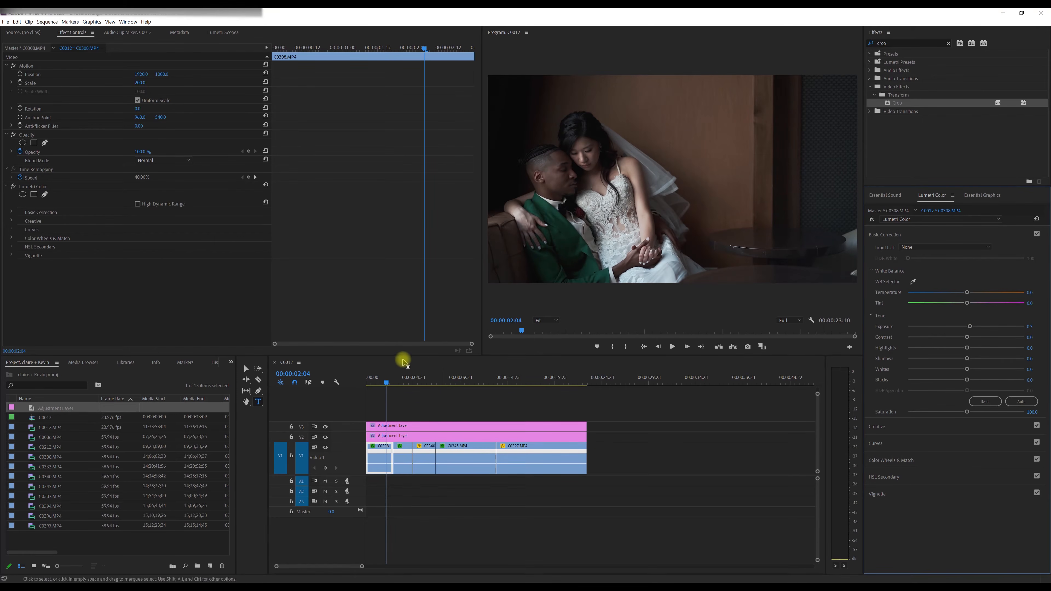
Lower the highlights of clip C0333.MP4 to about -25 and raise the exposure of clip C0340.MP4 slightly
left_click(399, 380)
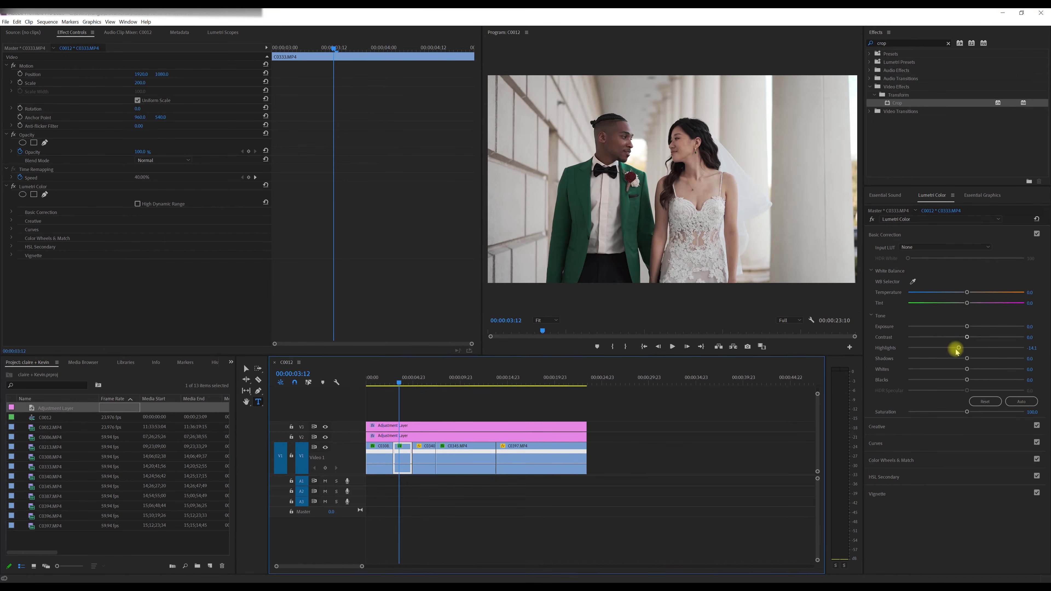
left_click_drag(958, 349, 956, 350)
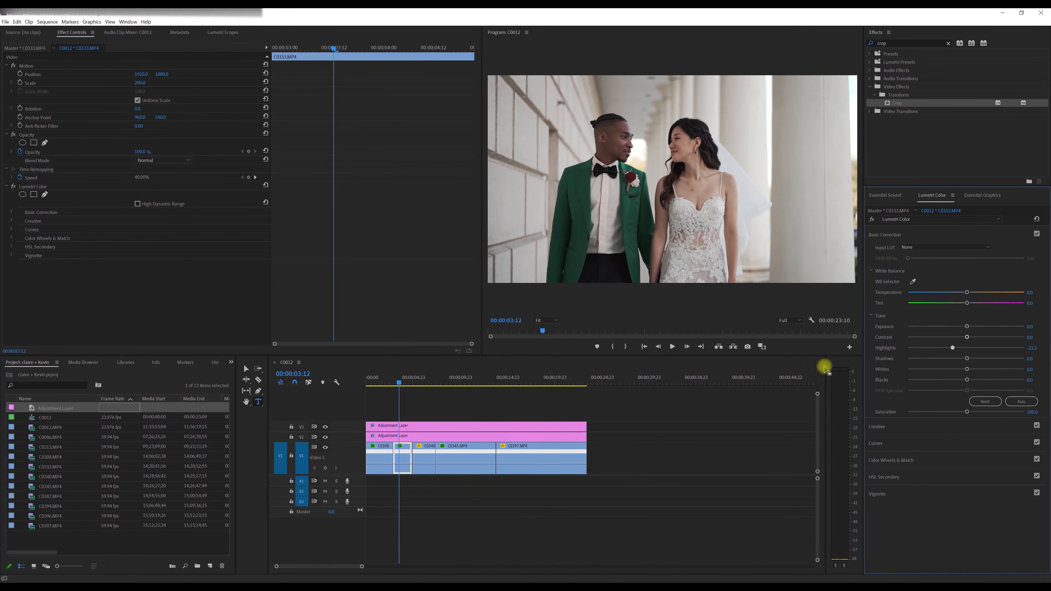
left_click(429, 380)
left_click(423, 448)
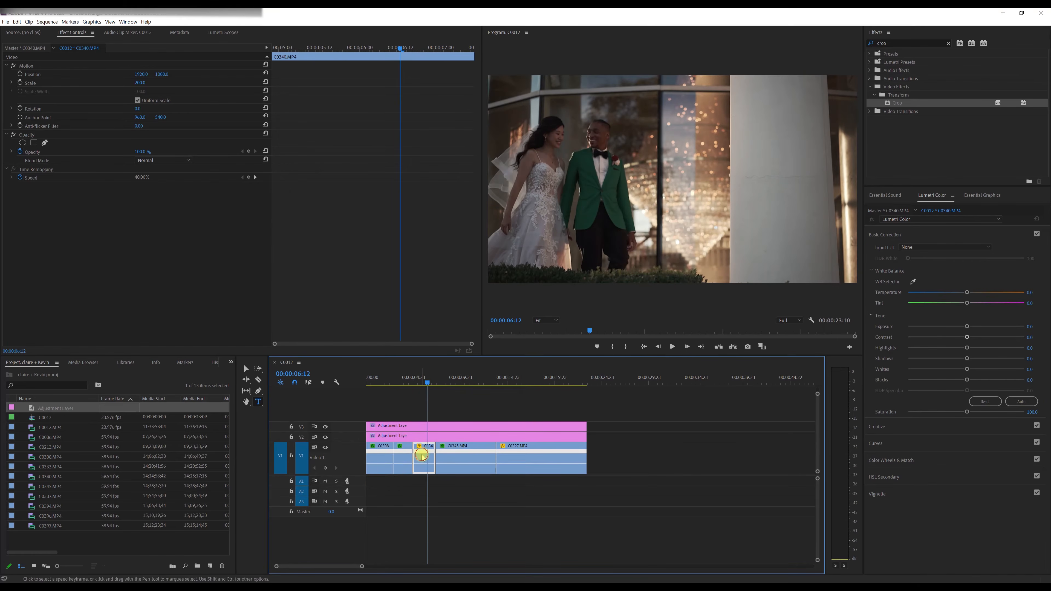
left_click_drag(967, 326, 968, 326)
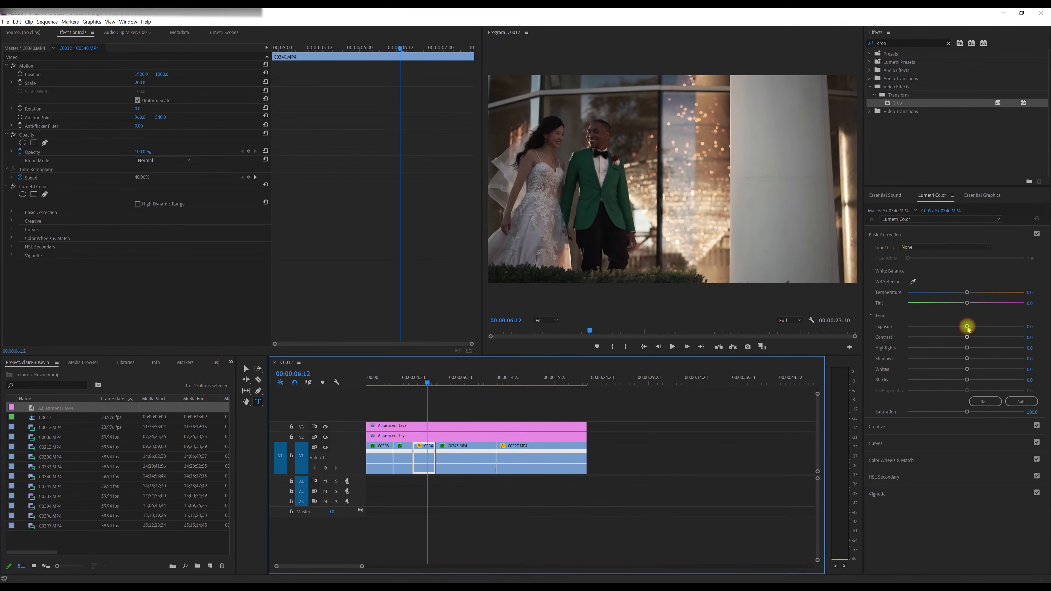
Select clip C0345.MP4 and examine its existing Curves and HSL Secondary color settings
left_click(466, 382)
left_click(472, 453)
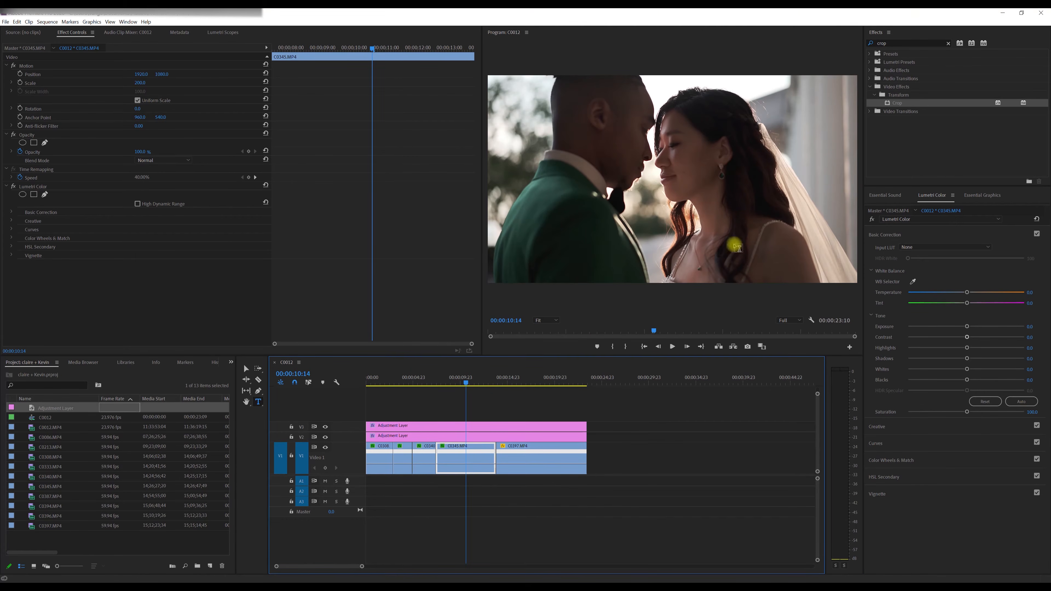
left_click(923, 448)
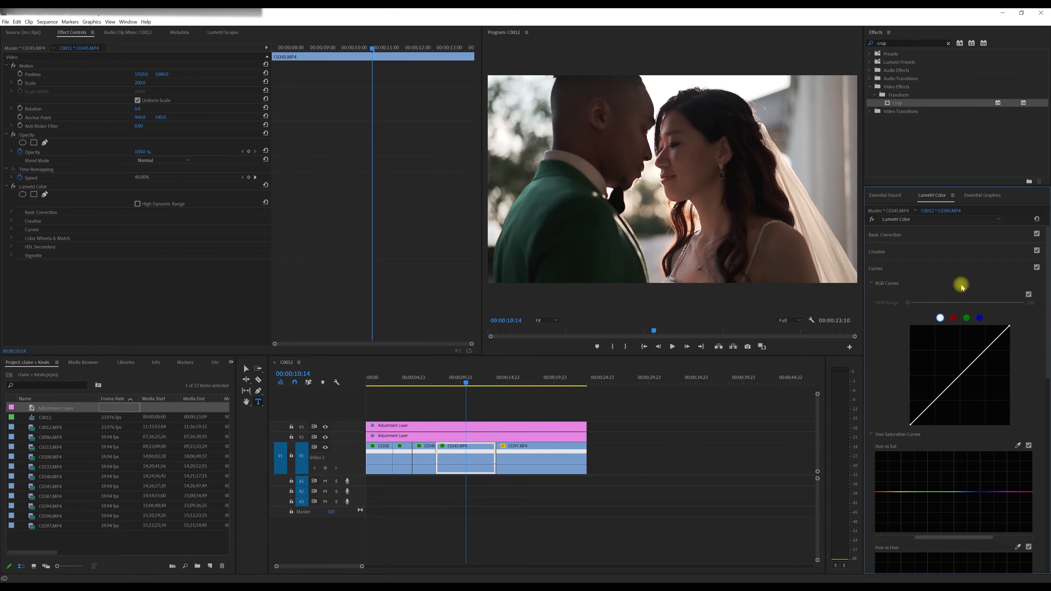
left_click_drag(1042, 268, 1046, 521)
left_click(933, 531)
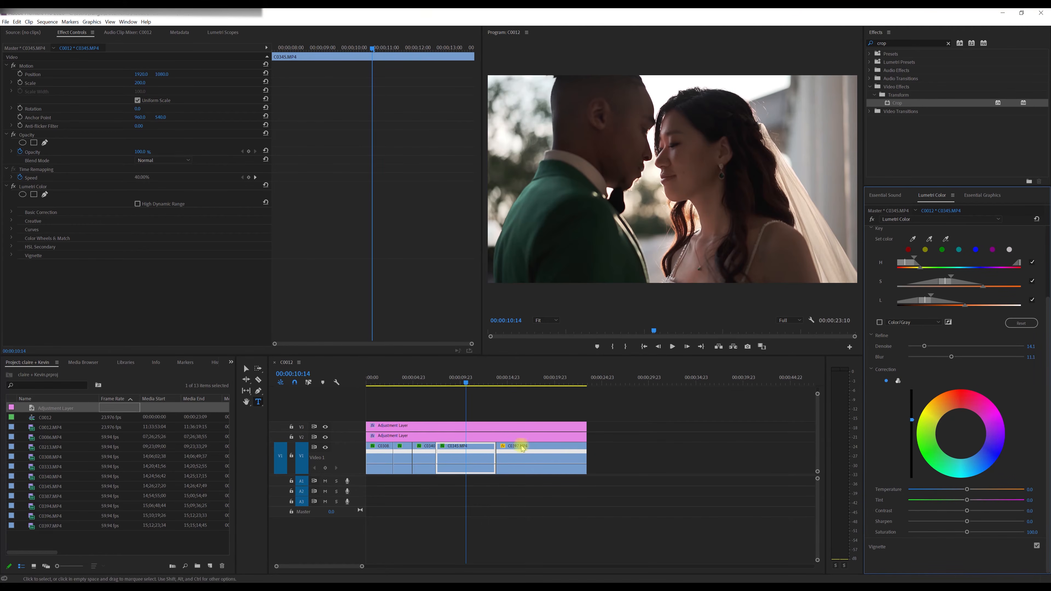
Try Remove Attributes on clip C0345.MP4 with all video attributes deselected, and undo the attempt
right_click(469, 457)
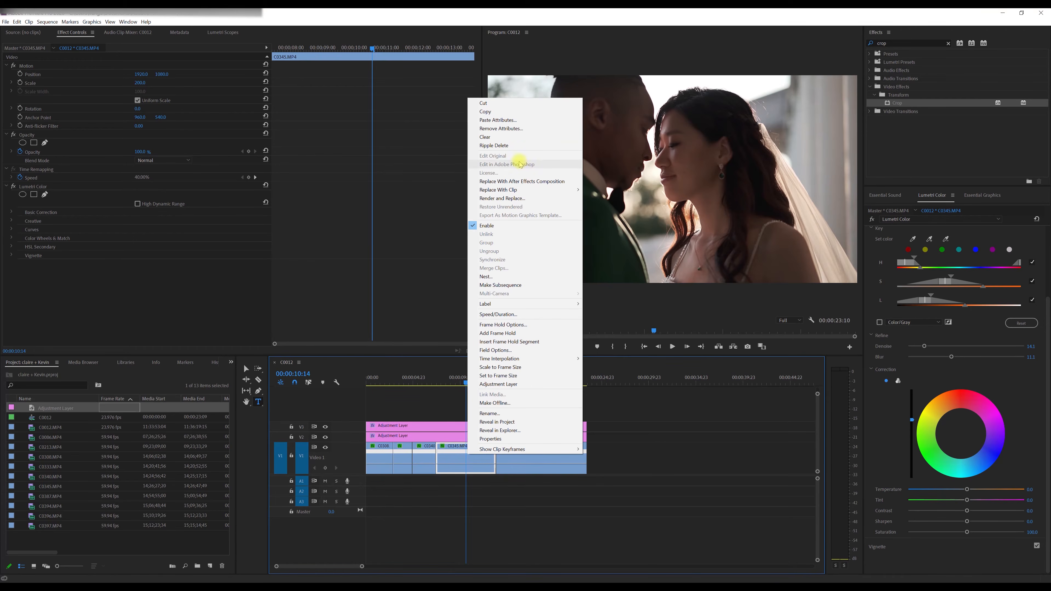
left_click(508, 128)
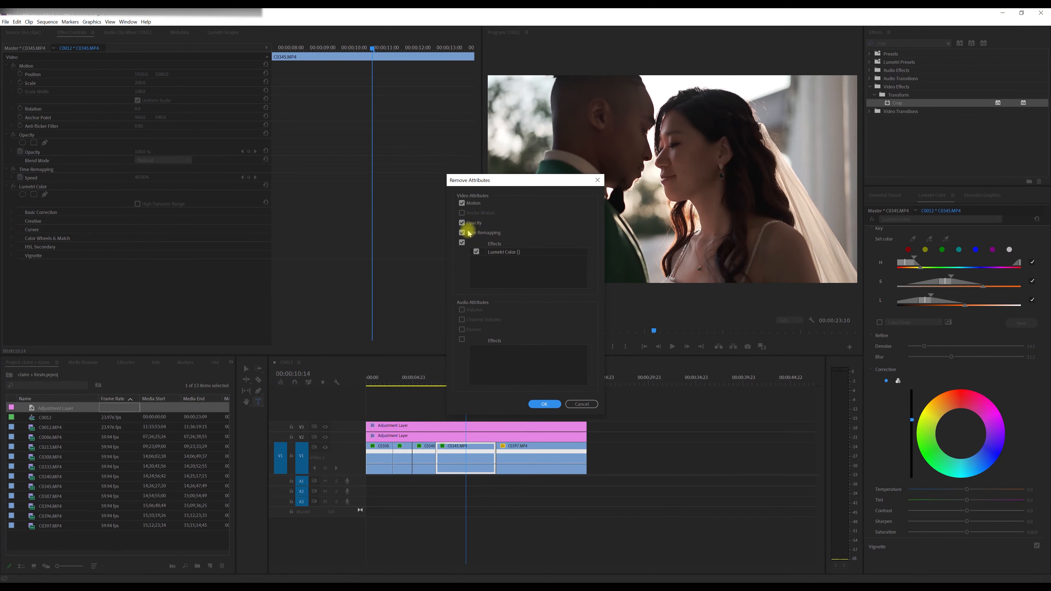
left_click(462, 232)
left_click(462, 204)
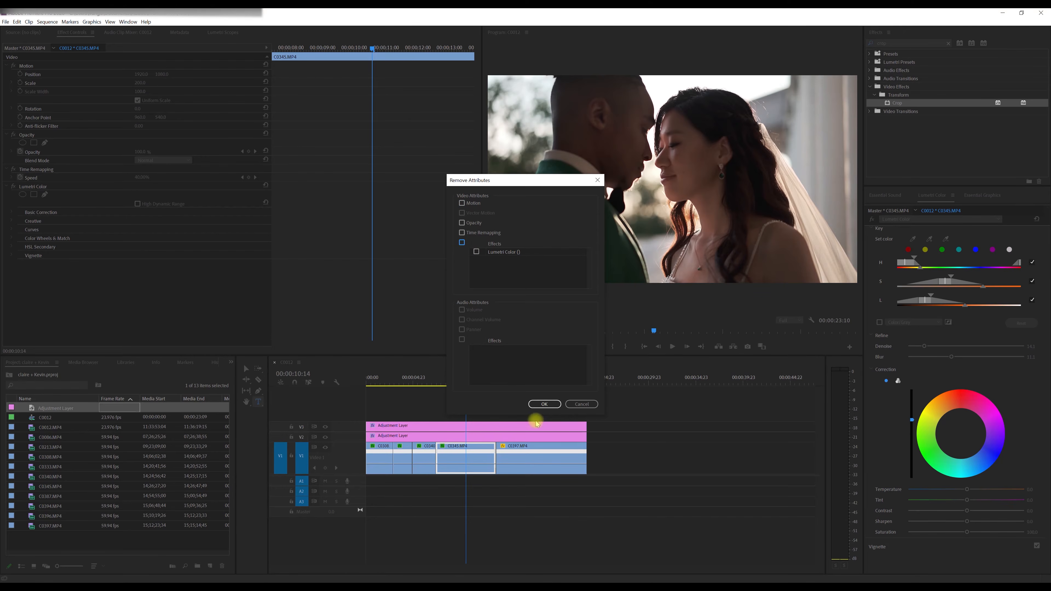
left_click(543, 405)
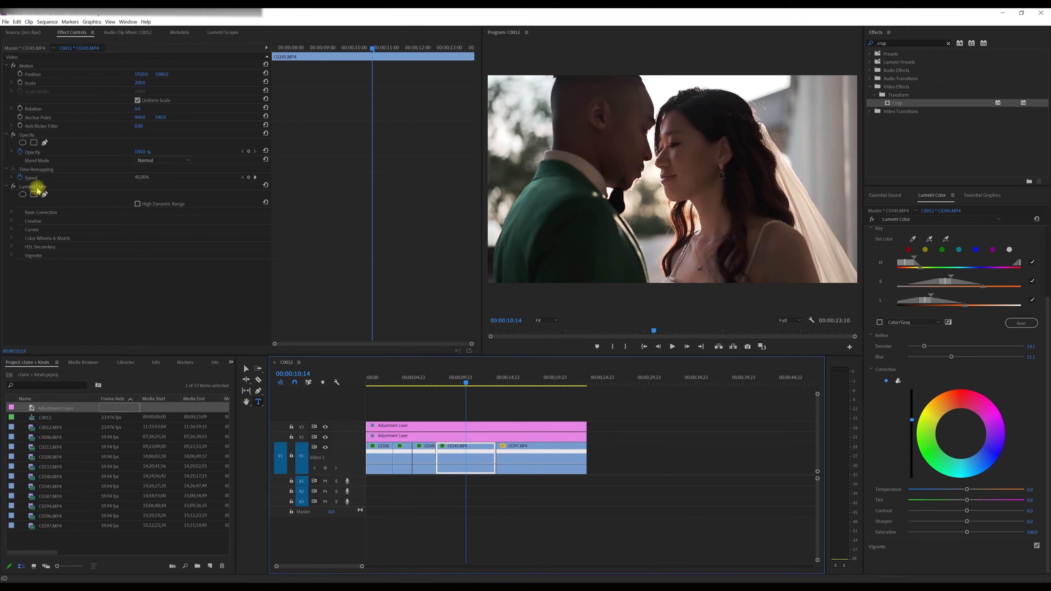
left_click(17, 22)
left_click(29, 31)
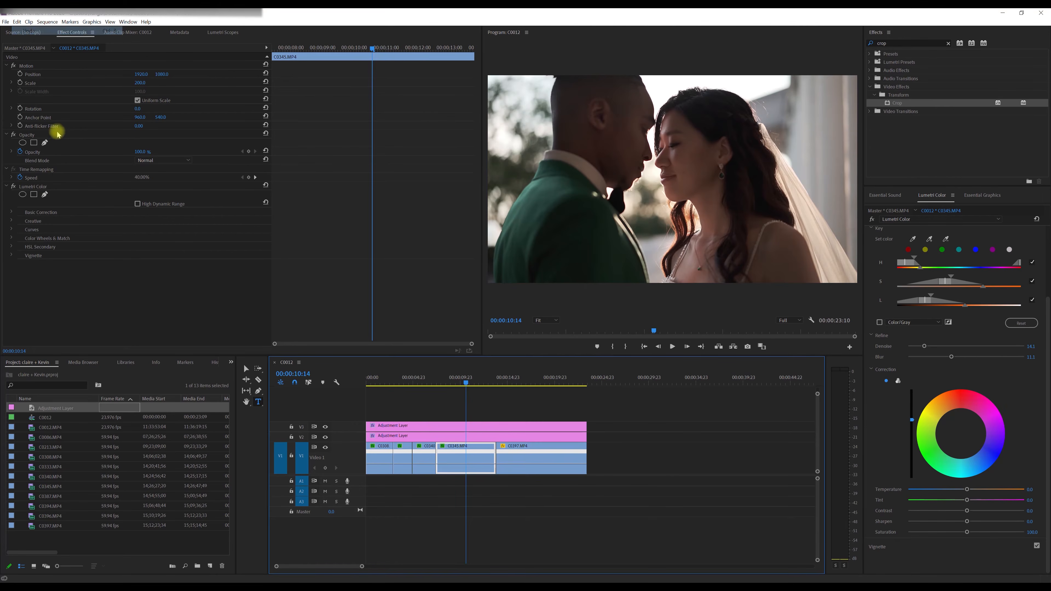
Clear the existing Lumetri Color effect from clip C0345.MP4
right_click(43, 190)
left_click(71, 250)
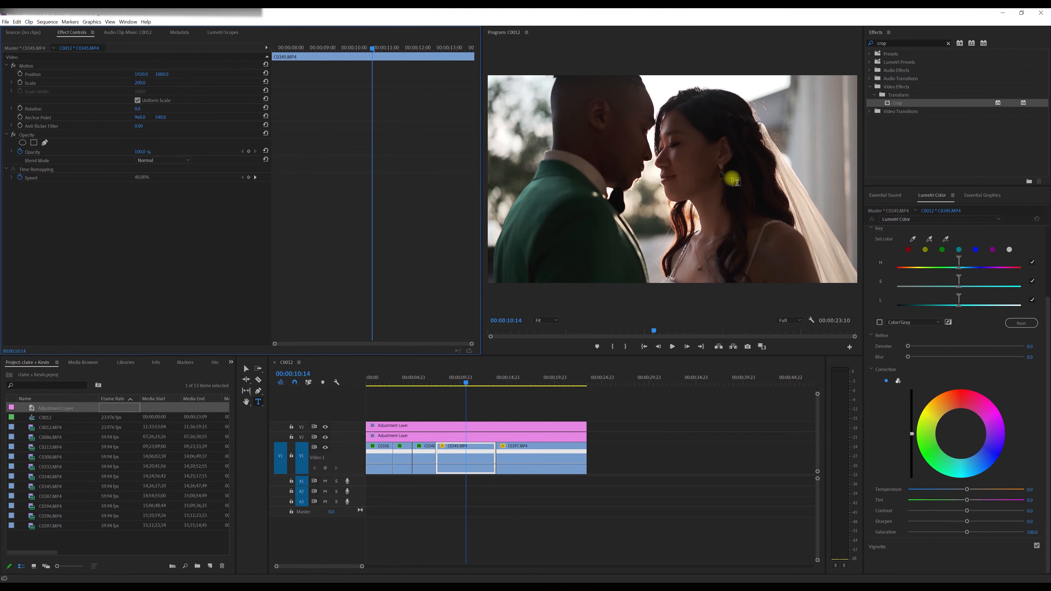
Sample the bride's cheek as the HSL Secondary key color on clip C0345.MP4 and show the Color/Gray mask
left_click(938, 246)
key("ctrl+s")
left_click(929, 239)
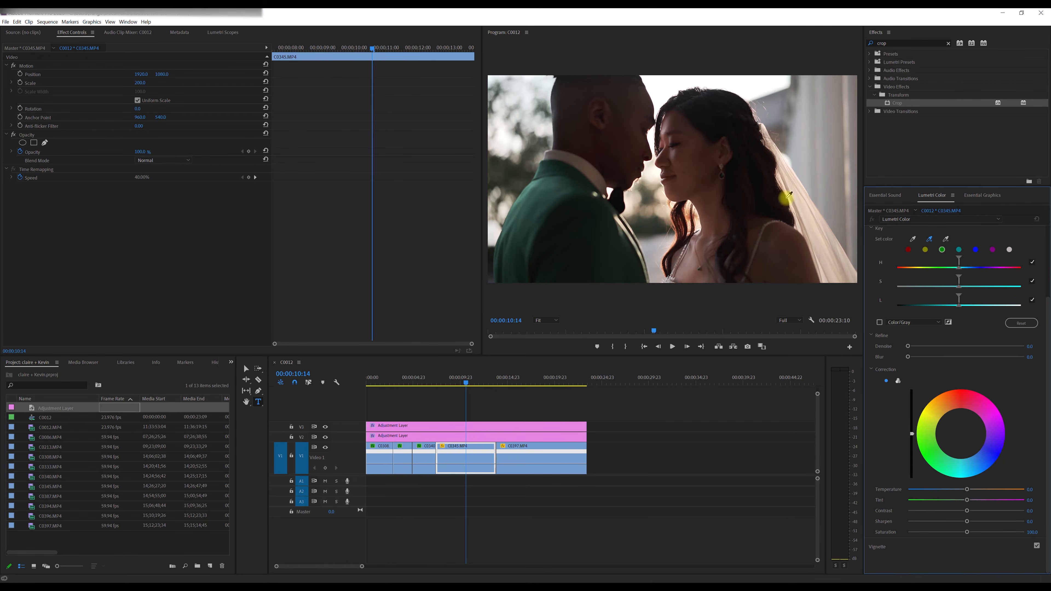
left_click(688, 162)
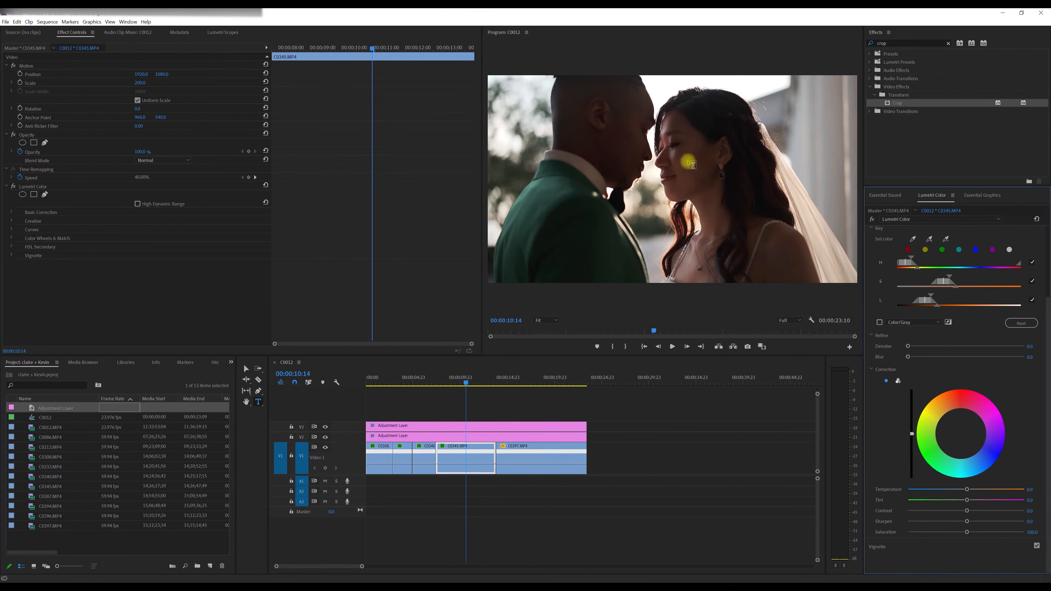
left_click(879, 322)
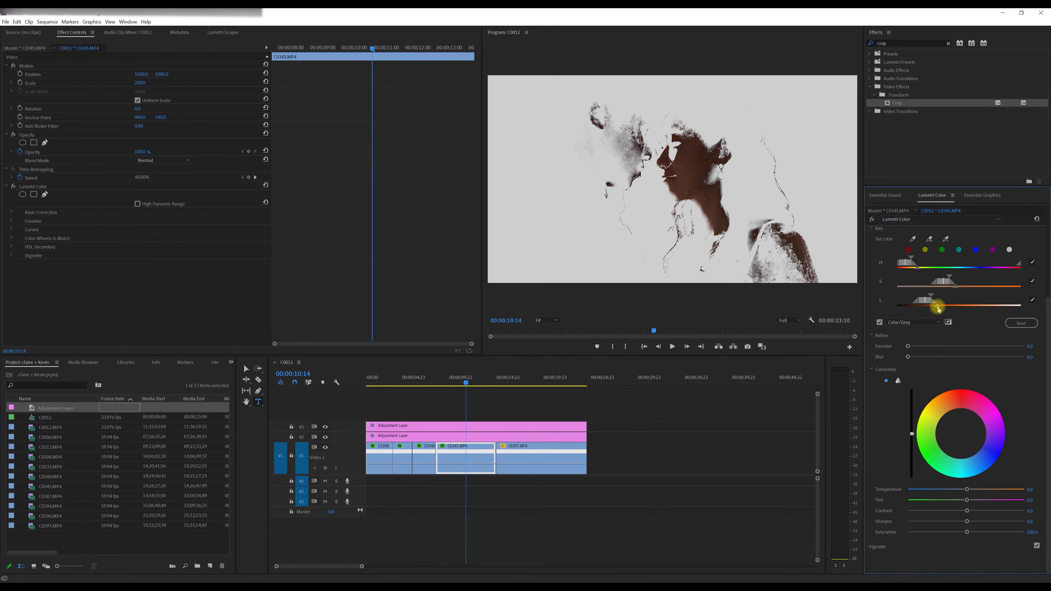
Widen the key's saturation and luminance ranges, set Denoise and Blur to about 11 each, and hide the mask
left_click_drag(938, 307, 981, 289)
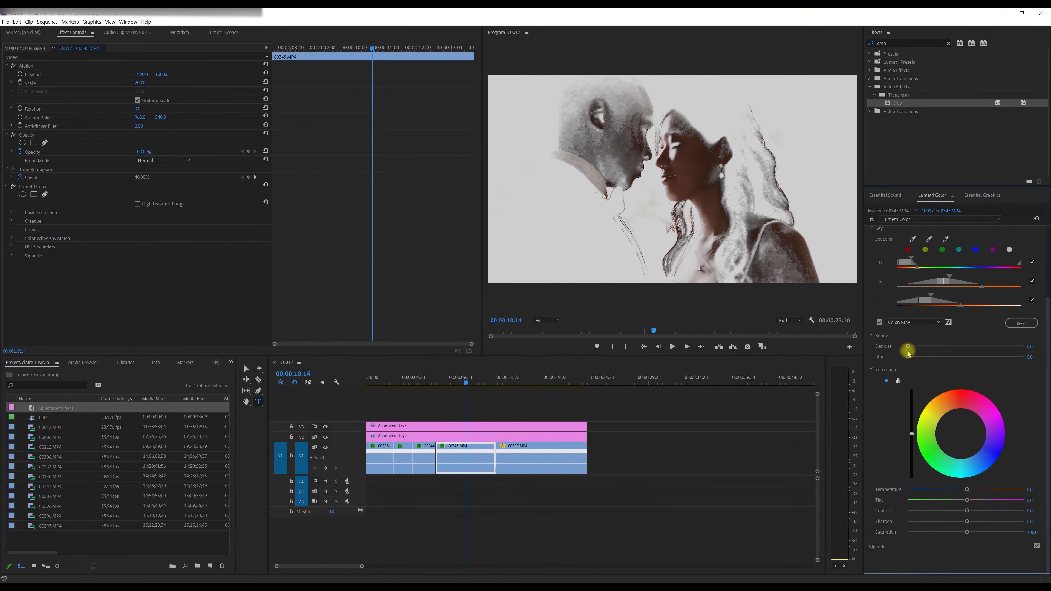
left_click_drag(917, 350, 946, 359)
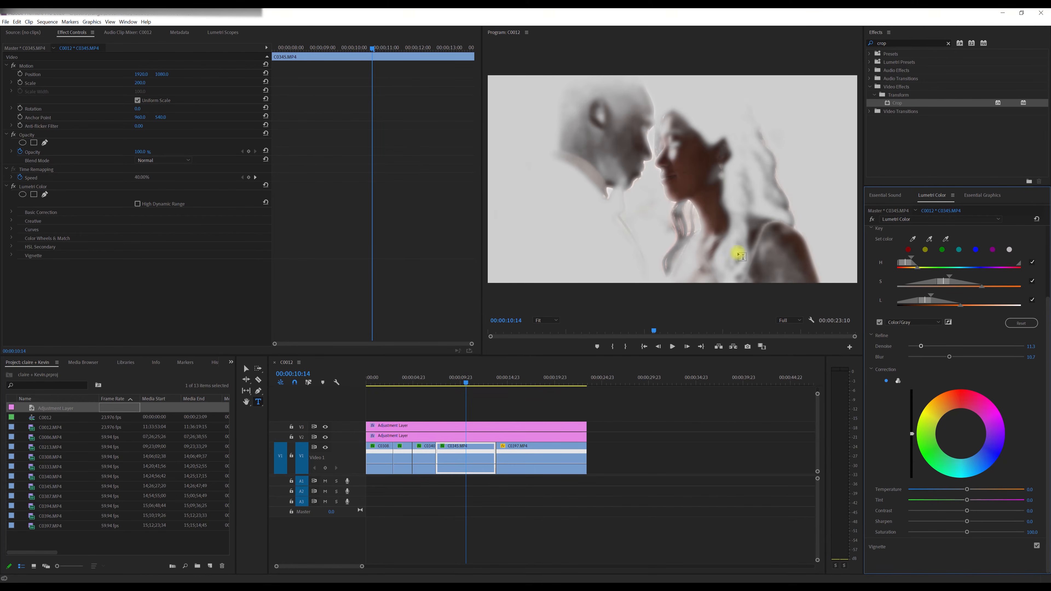
left_click(880, 324)
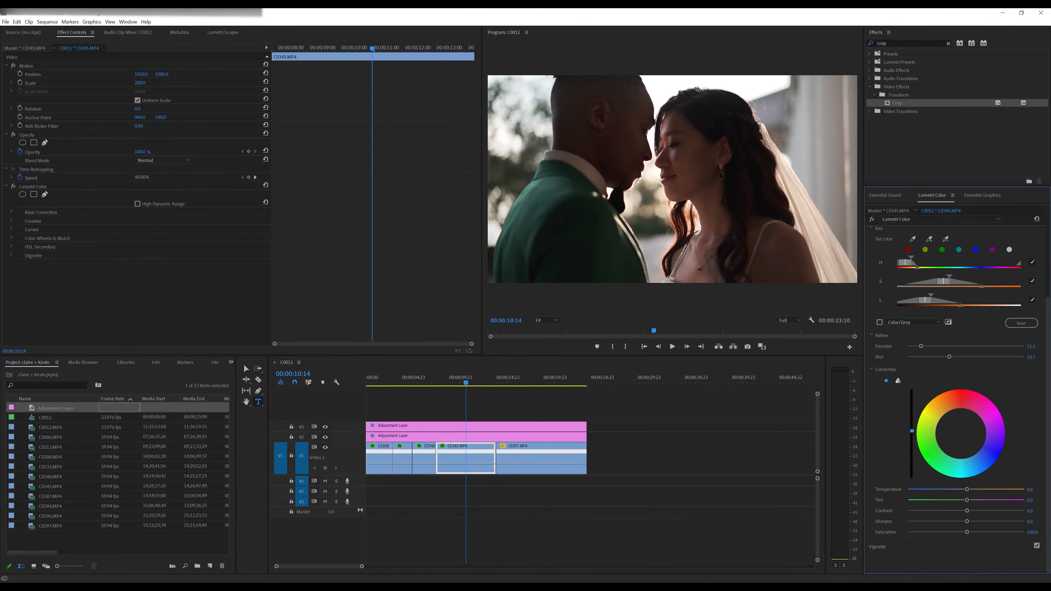
Brighten the keyed skin tones slightly in the HSL Secondary correction and compare the clip with Lumetri Color off and on
mouse_move(911, 426)
left_mouse_down()
mouse_move(911, 401)
mouse_move(912, 411)
left_mouse_up()
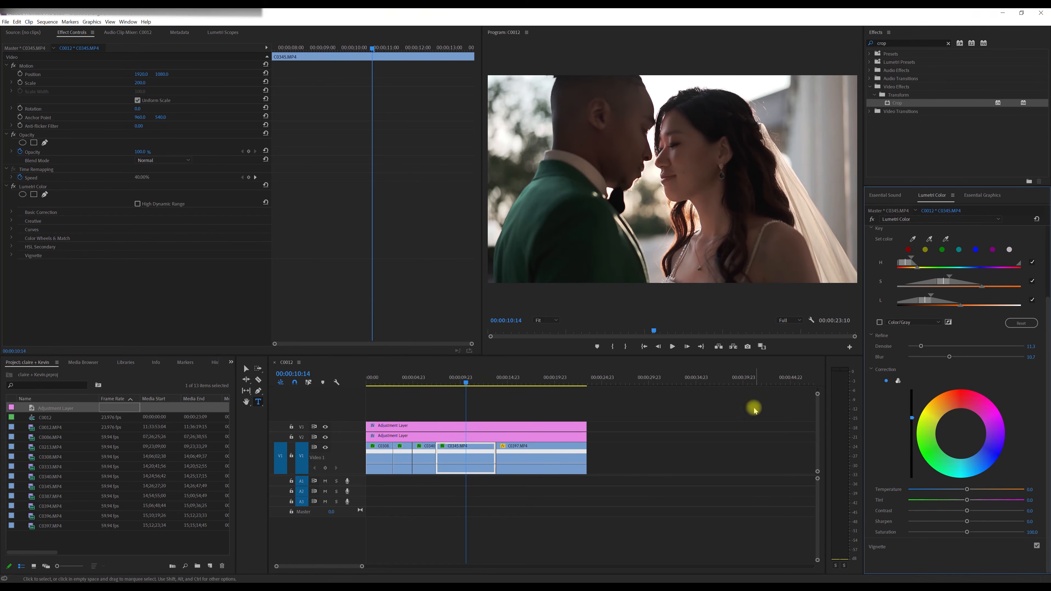
left_click(13, 186)
left_click(13, 188)
left_click(13, 186)
left_click(14, 186)
left_click(13, 187)
left_click(13, 187)
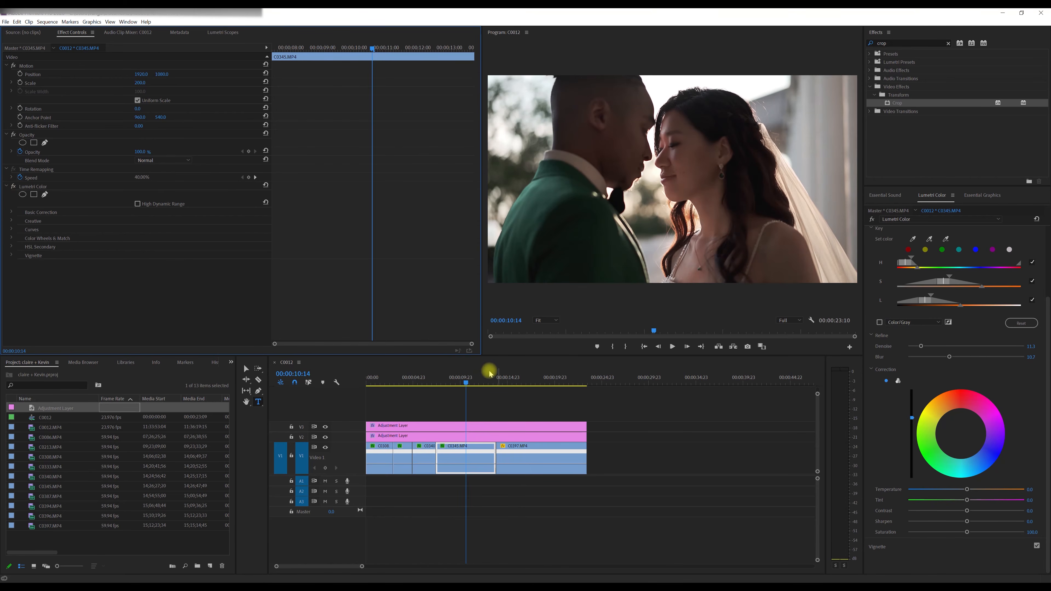
Lower the highlights of clip C0397.MP4 to about -25 and raise its shadows slightly
left_click_drag(474, 371, 531, 383)
left_click(540, 453)
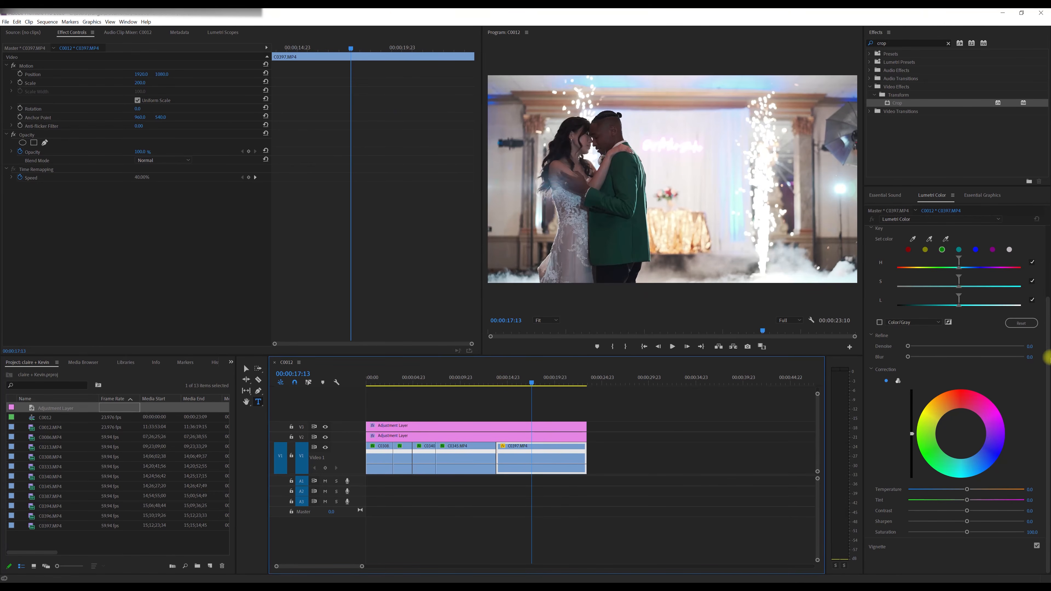
scroll(1040, 360, "up", 3)
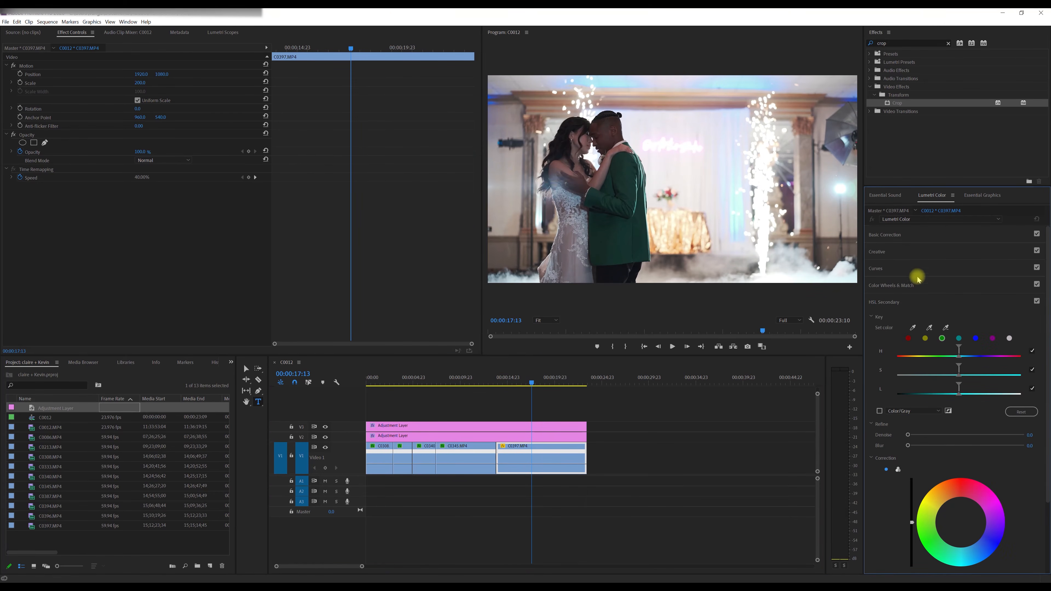
left_click(913, 253)
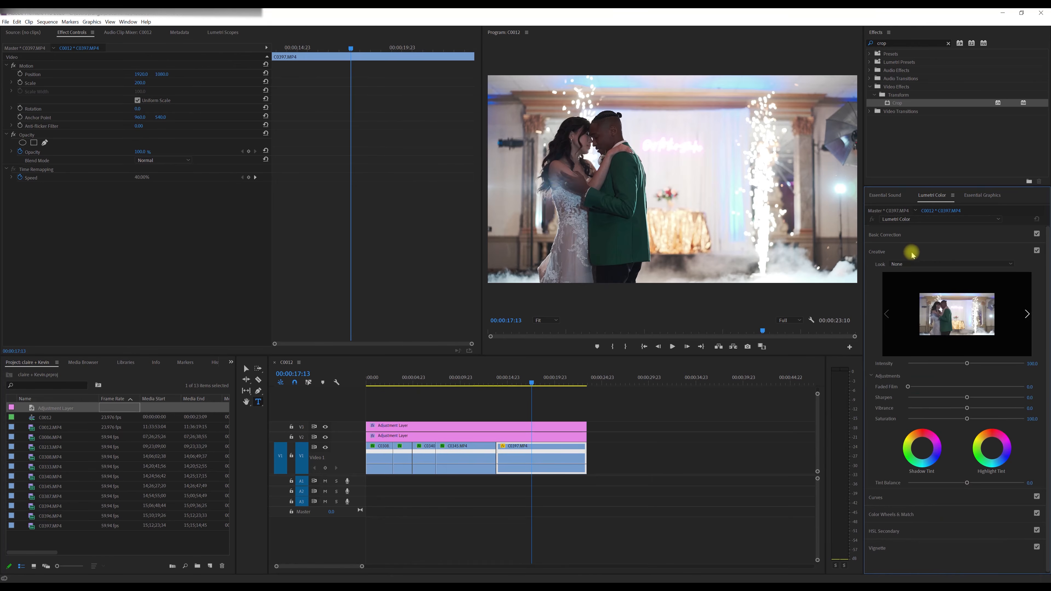
left_click(913, 235)
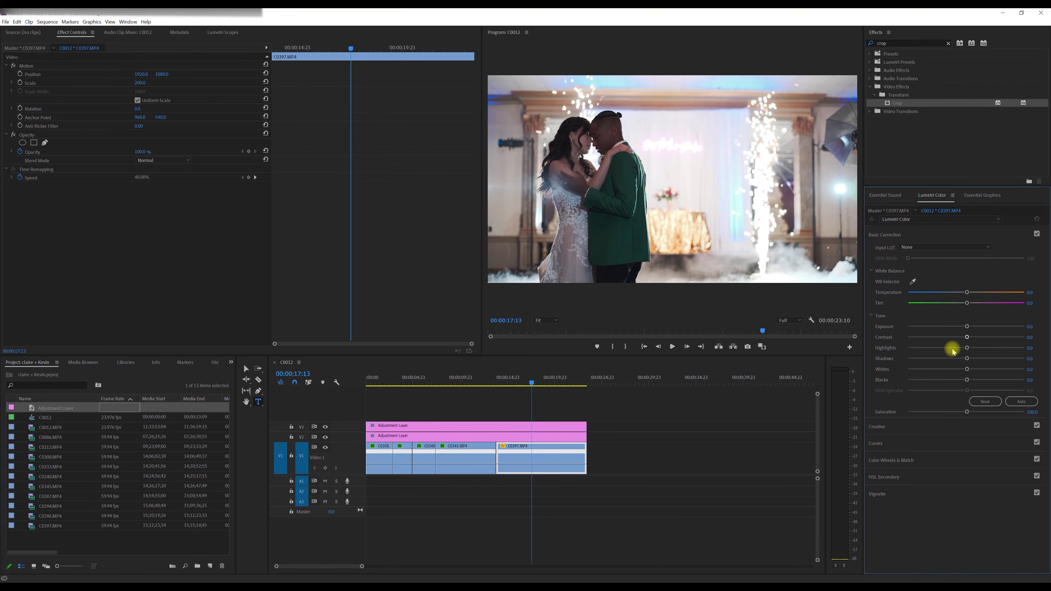
left_click_drag(952, 350, 951, 351)
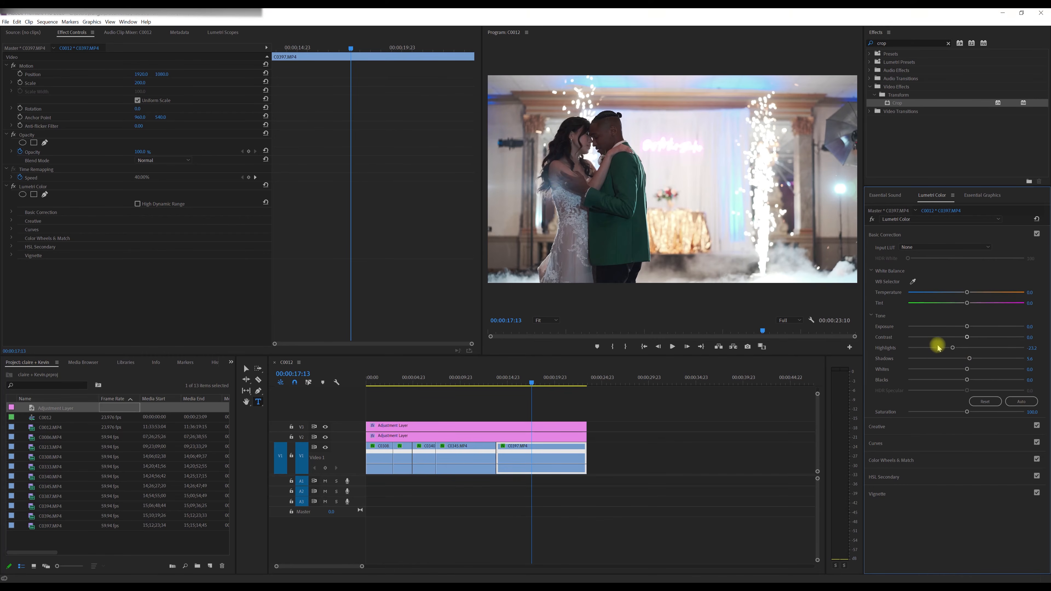
Select the upper adjustment layer and scrub through the sequence to review the grade across all clips
left_click(558, 429)
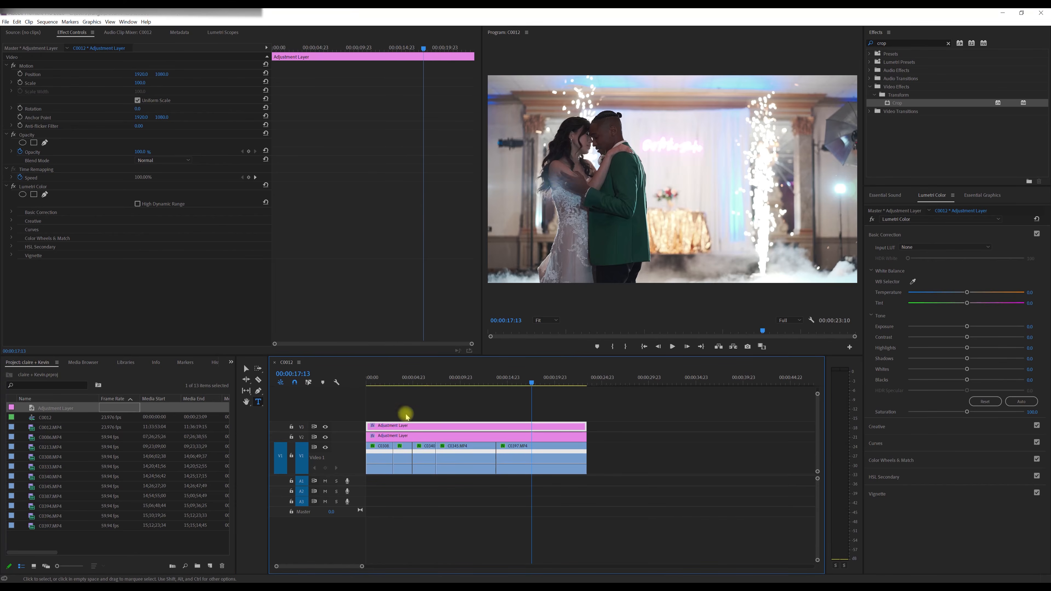
left_click_drag(376, 380, 577, 379)
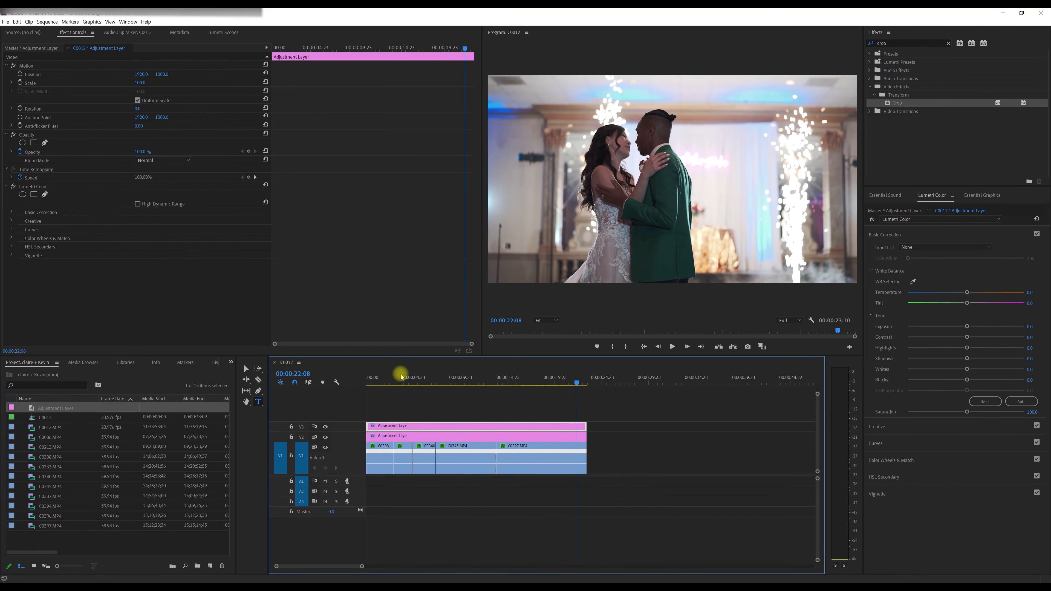